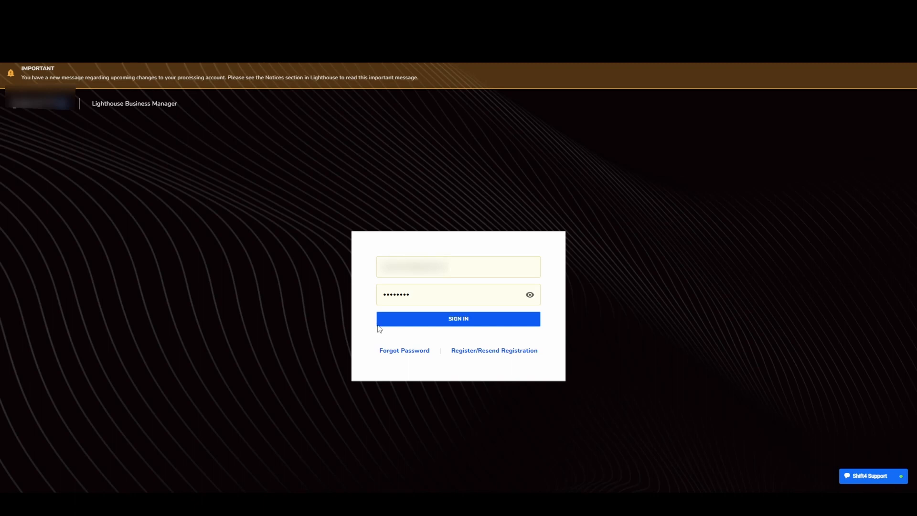
Step: Sign in to Lighthouse Business Manager and open the SkyTab menu's Modifiers list
left_click(456, 321)
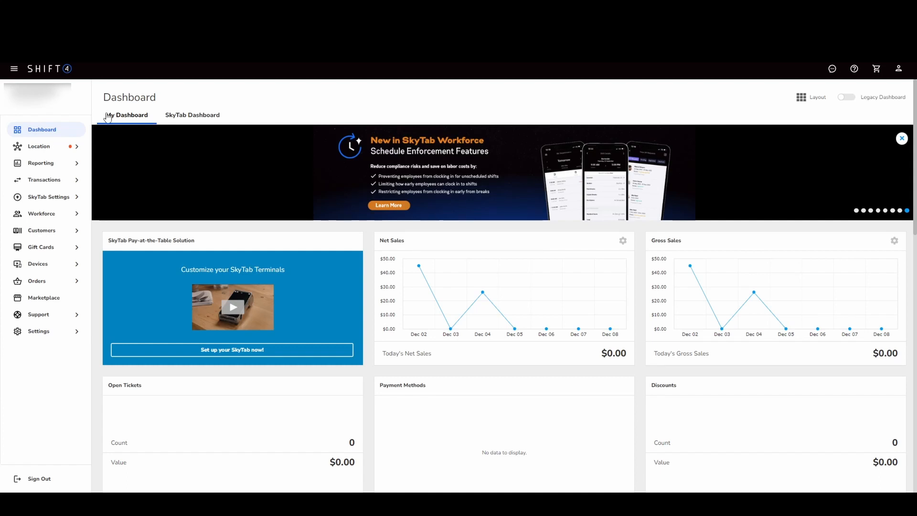
mouse_move(46, 198)
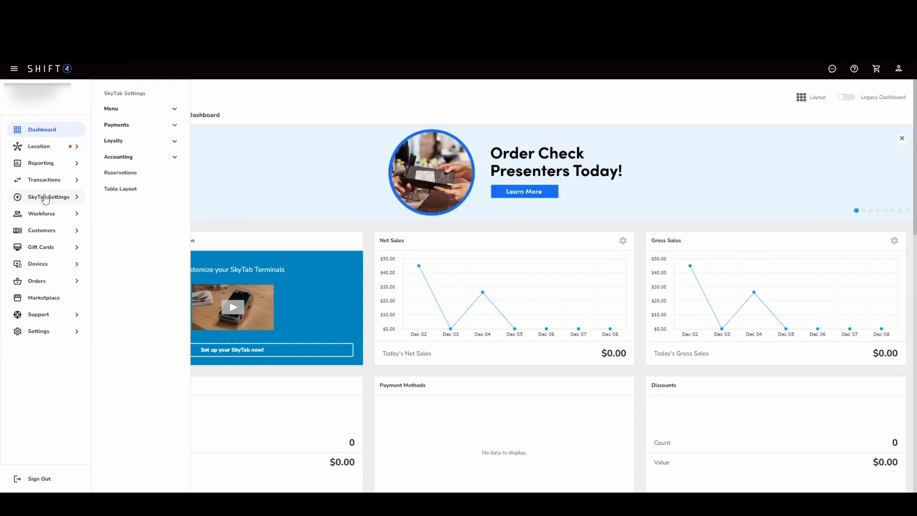
left_click(122, 110)
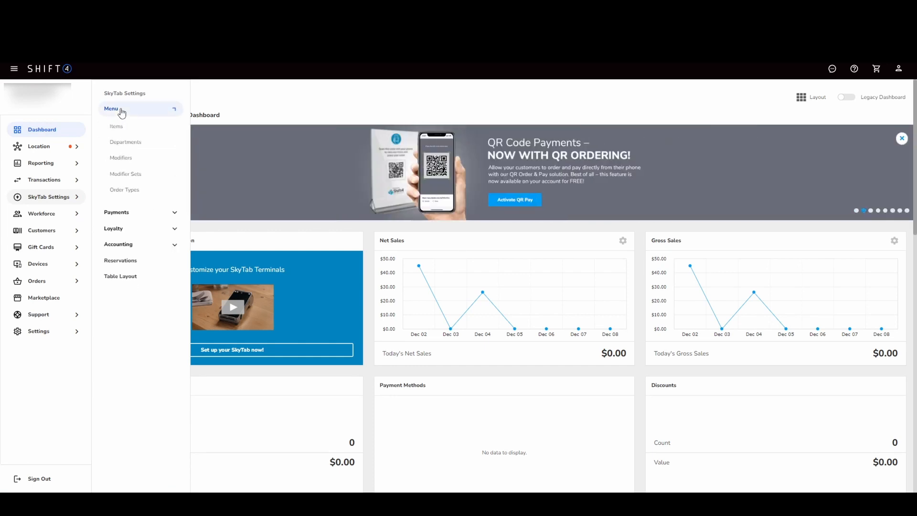
left_click(119, 164)
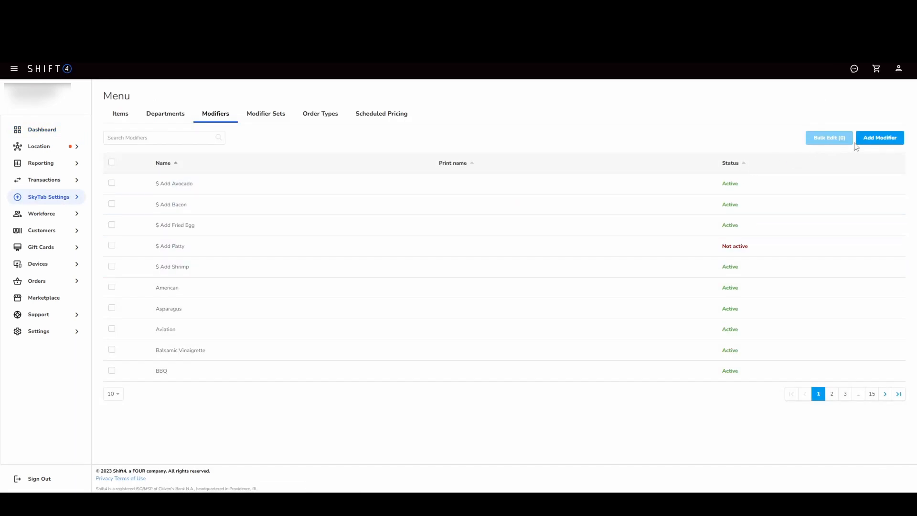
Step: Start a new modifier named Pepper Jack and enable Print in Red/Bold for it
left_click(874, 143)
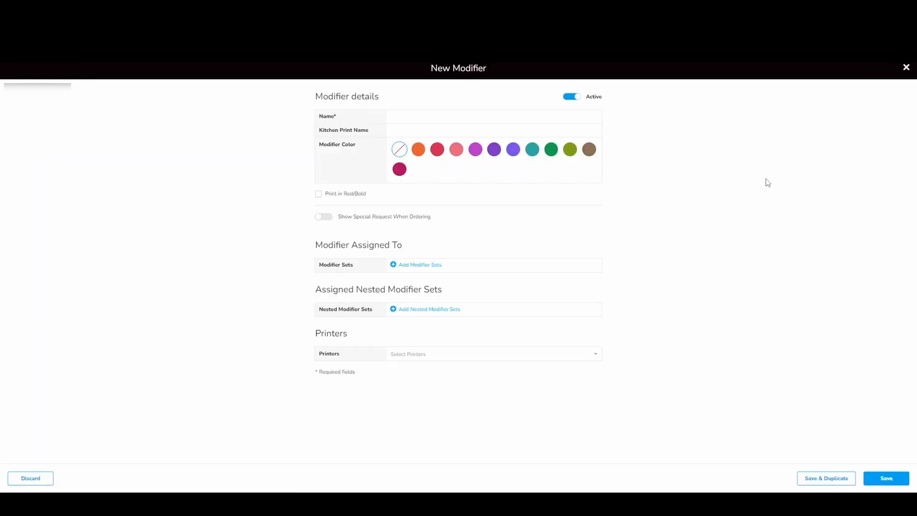
left_click(415, 118)
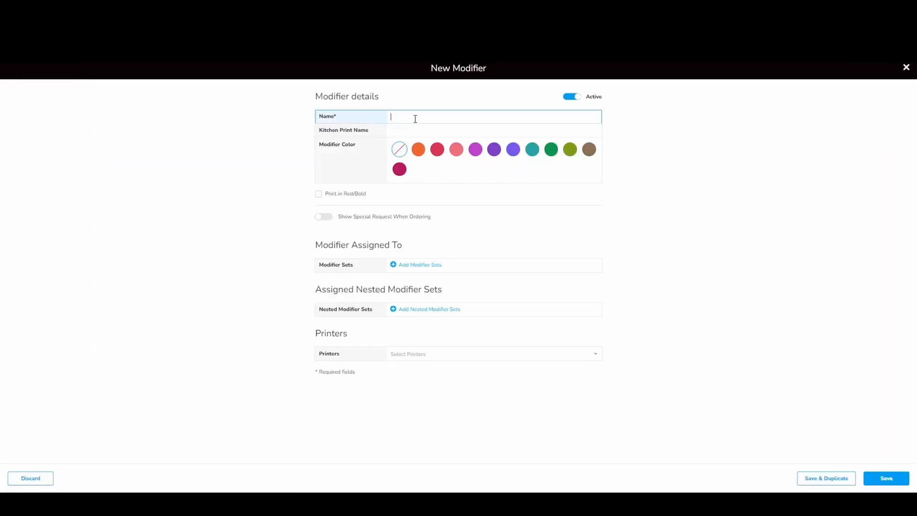
type("Pepper Jack")
Step: Set the Pepper Jack modifier's kitchen print name to PJ Cheese and save the modifier
left_click(409, 129)
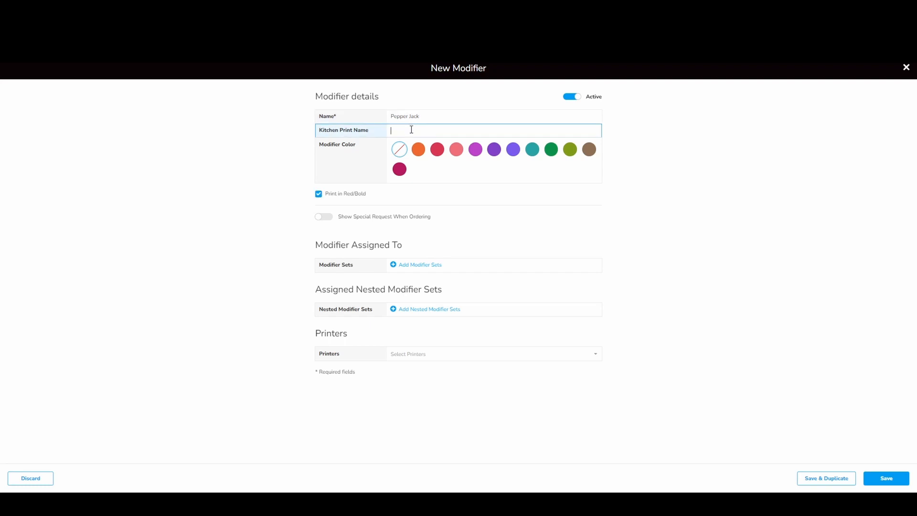
type("Pepper")
key("BackSpace")
key("BackSpace")
key("BackSpace")
key("BackSpace")
key("BackSpace")
type("J Cheese")
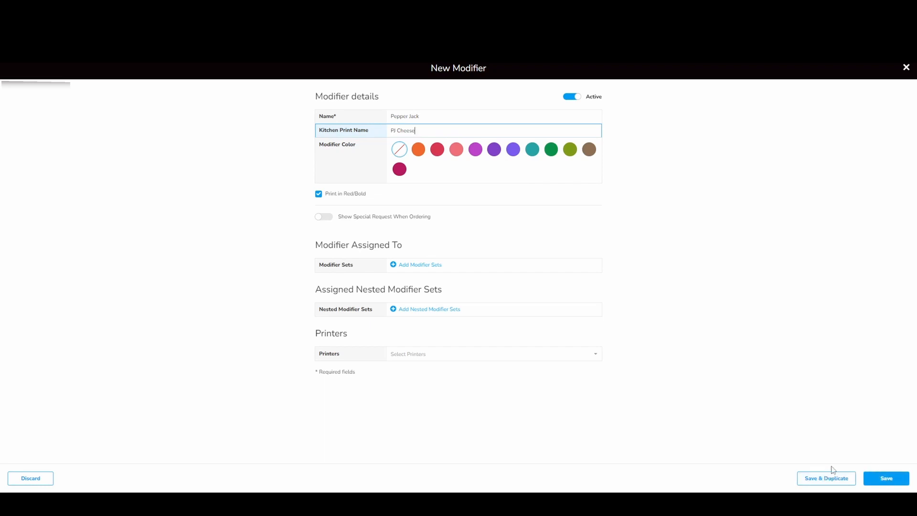
left_click(887, 484)
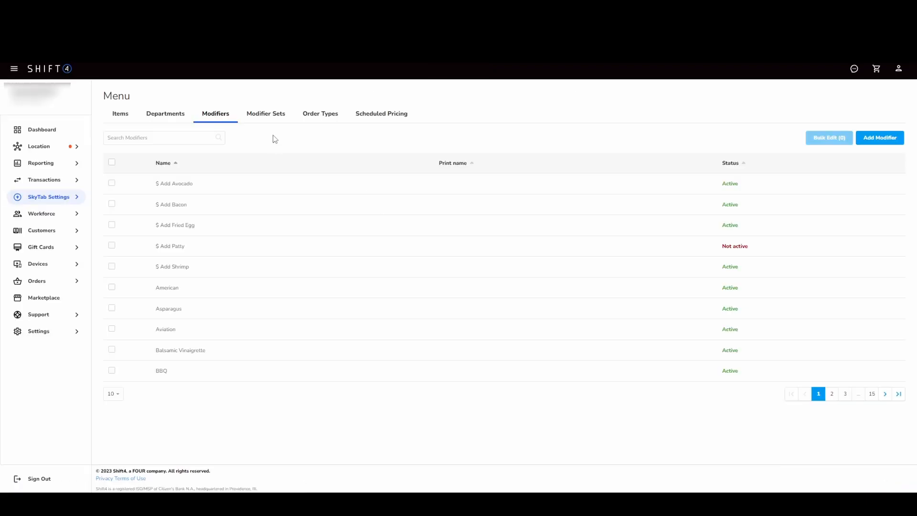
Step: Start a new modifier set with both its name and kitchen print name set to Hamburger Cheese
left_click(266, 117)
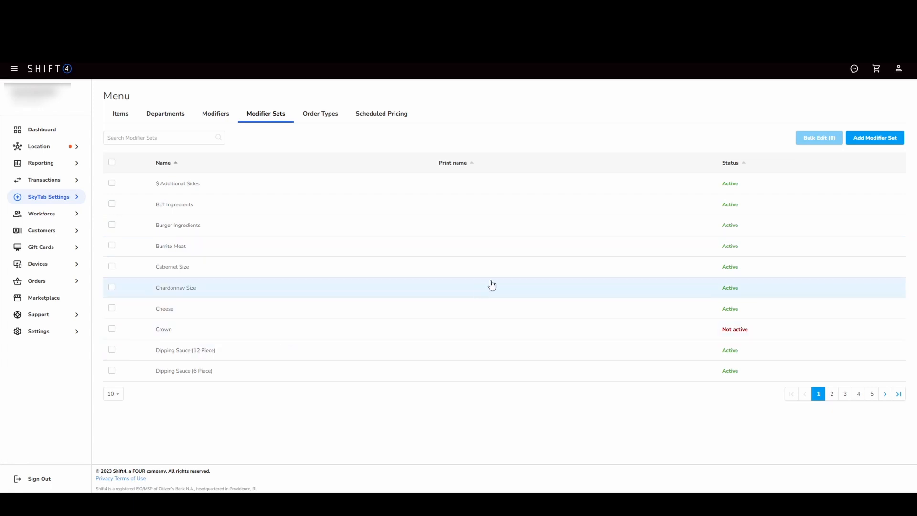
left_click(866, 143)
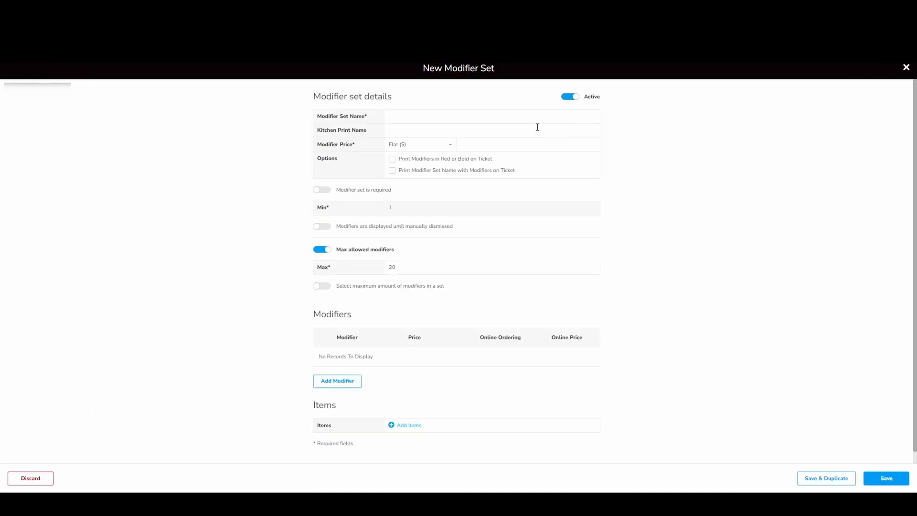
left_click(465, 117)
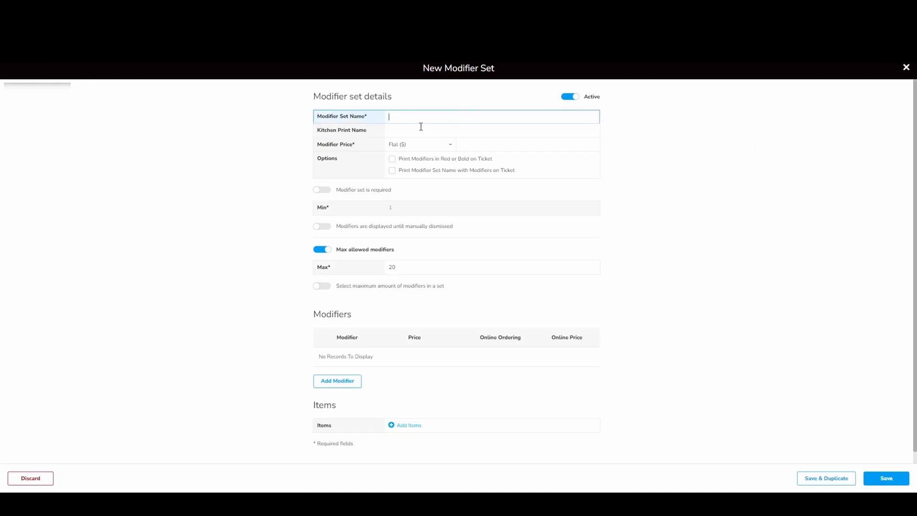
type("Hamburger Cheese")
left_click(407, 129)
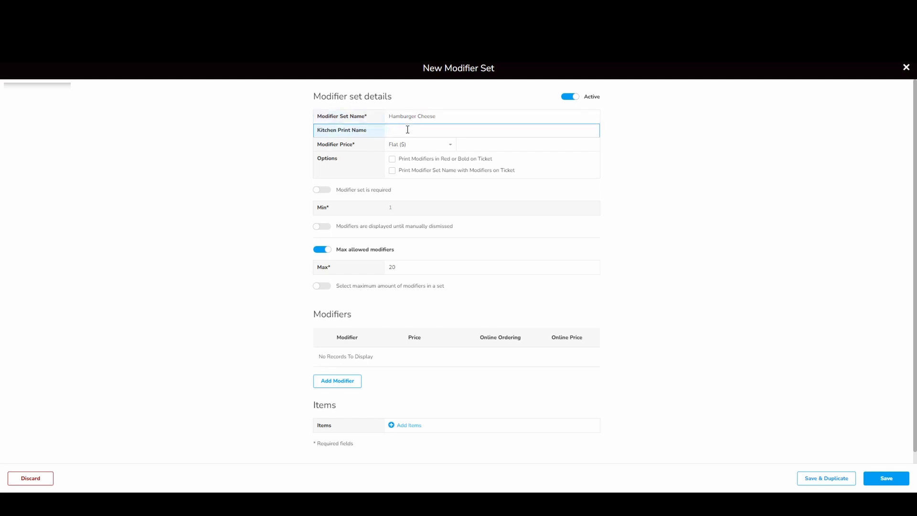
type("Hamburger Cheese")
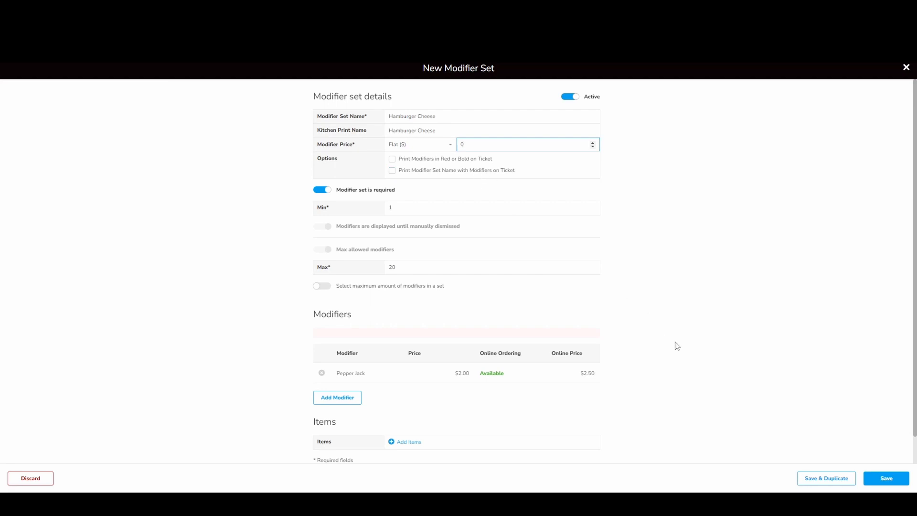
Step: Make the Hamburger Cheese modifier set required, and try the option to select a maximum amount of modifiers in a set
left_click(889, 480)
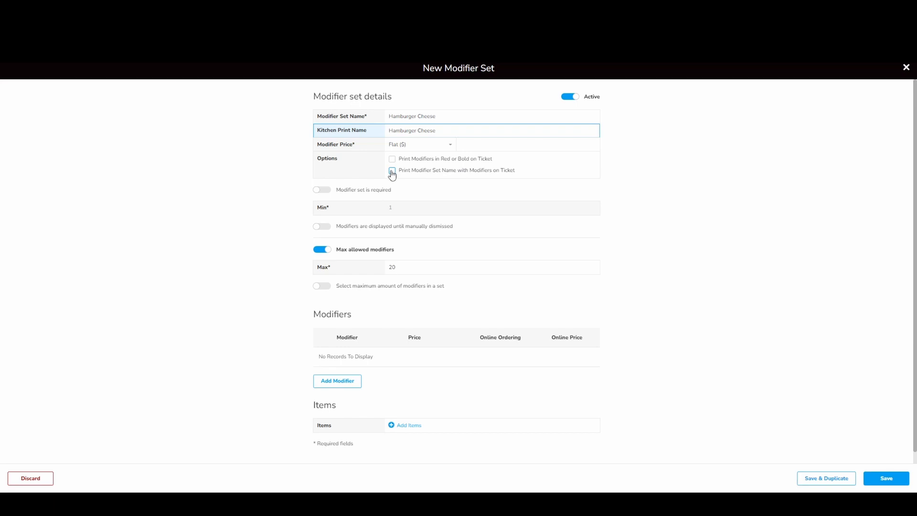
left_click(324, 190)
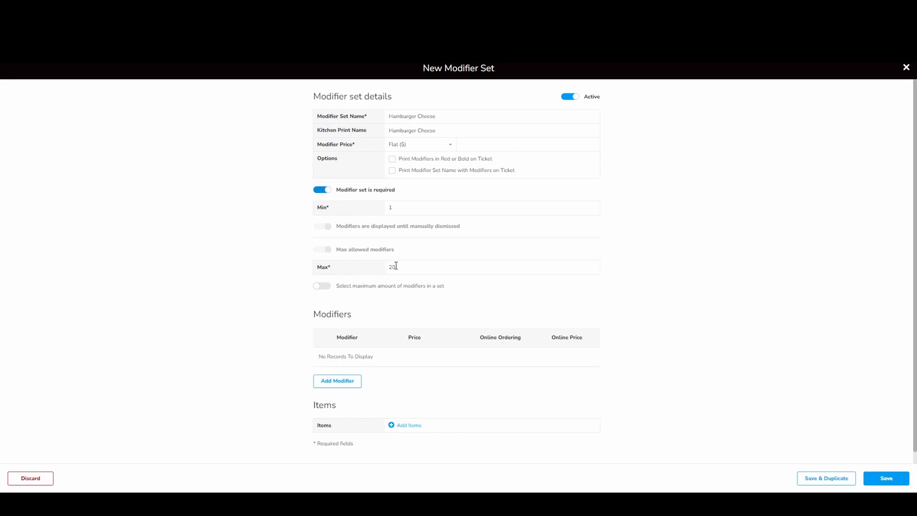
left_click(323, 286)
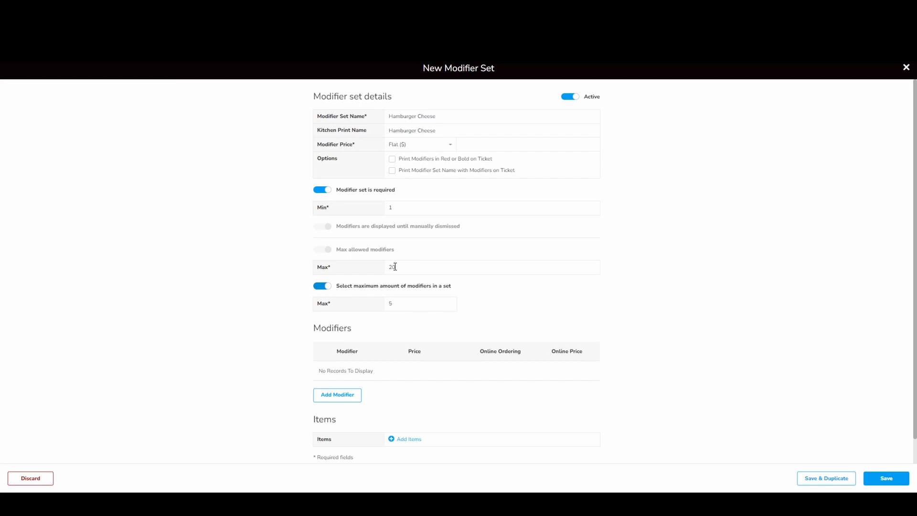
left_click(327, 289)
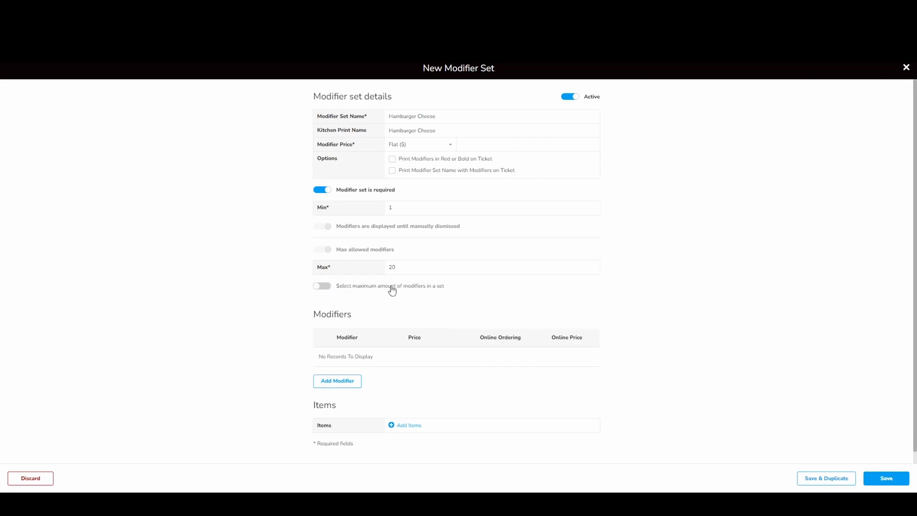
Step: Add a modifier entry to the Hamburger Cheese set and choose Pepper Jack as its modifier
scroll(392, 290, "down", 1)
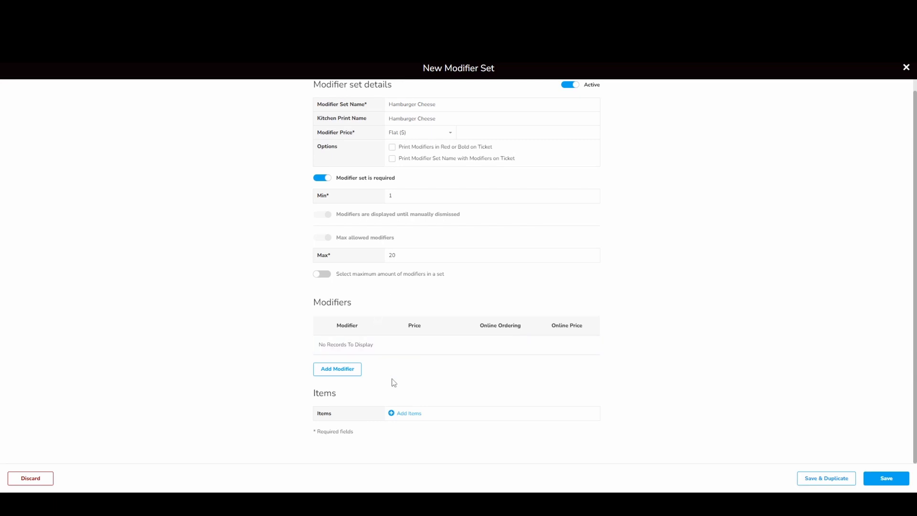
left_click(340, 375)
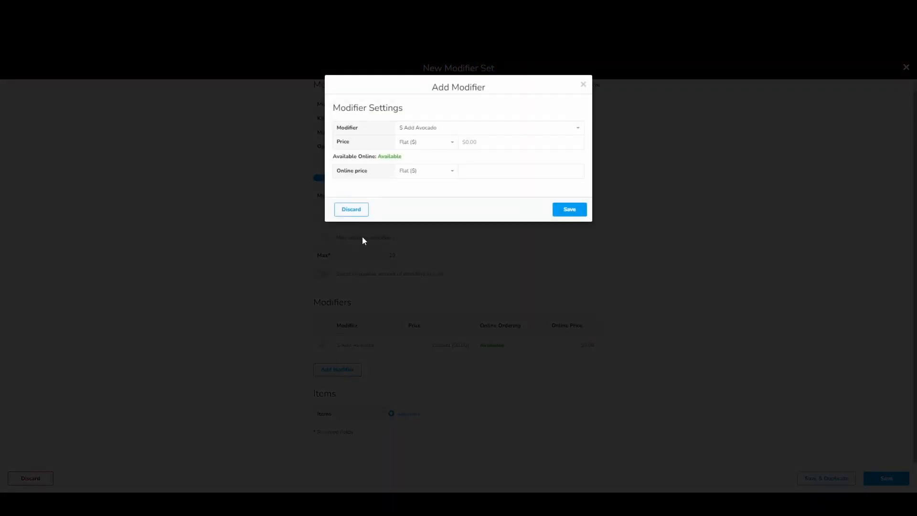
left_click(430, 128)
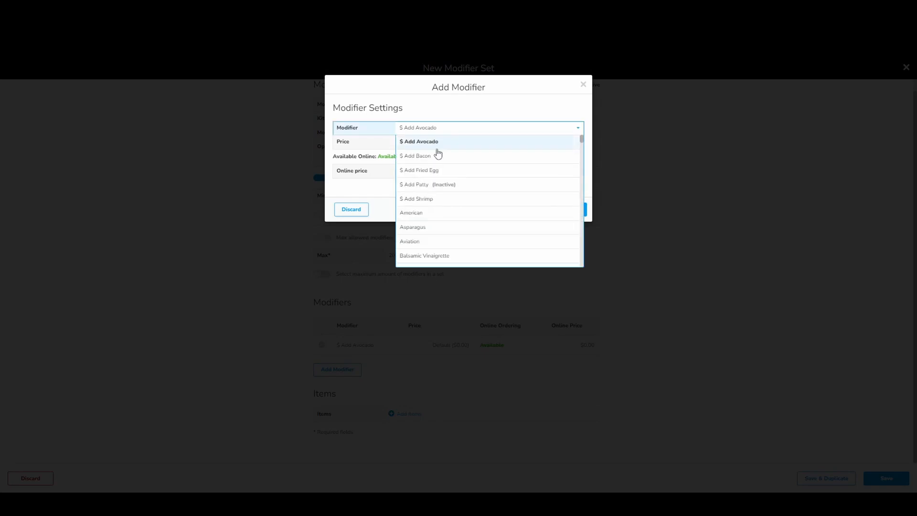
scroll(446, 199, "down", 9)
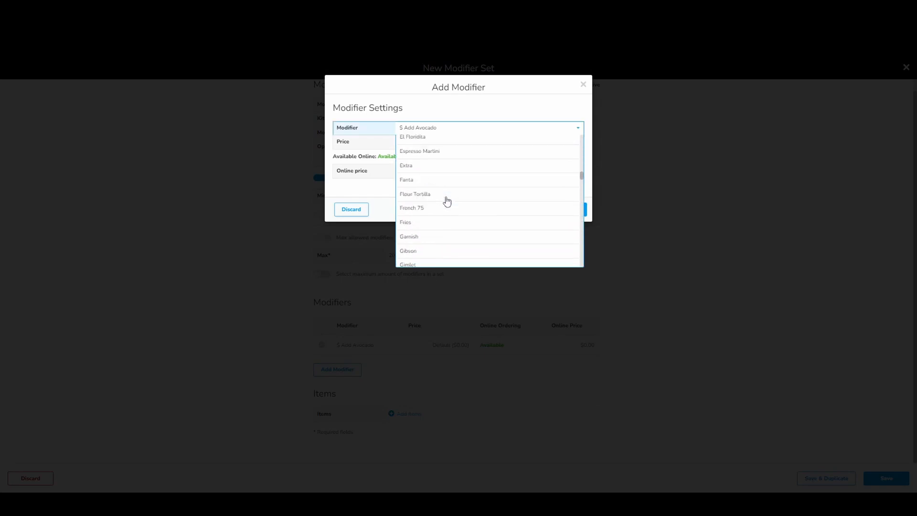
scroll(447, 201, "down", 12)
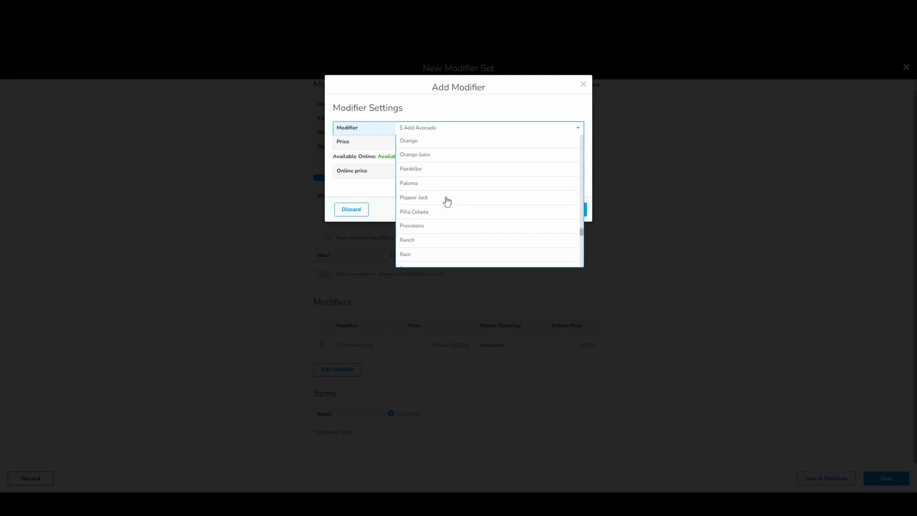
scroll(446, 201, "down", 8)
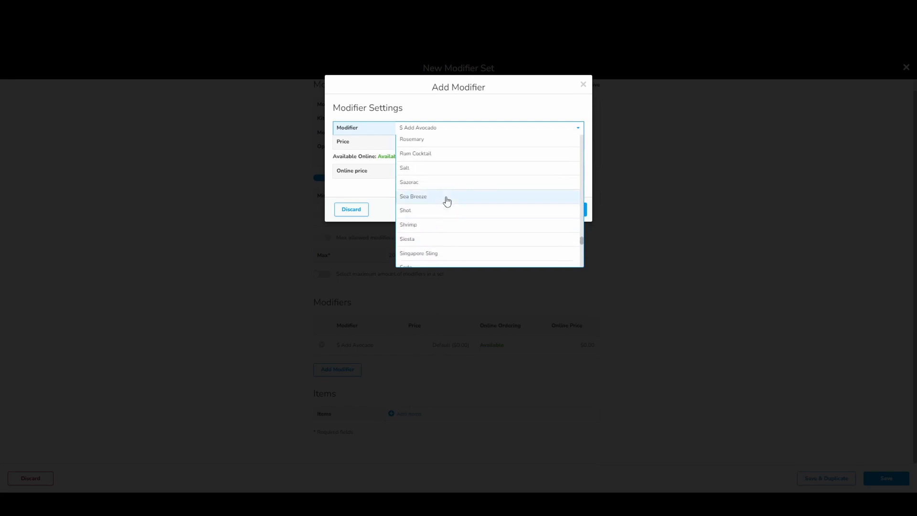
scroll(447, 201, "up", 8)
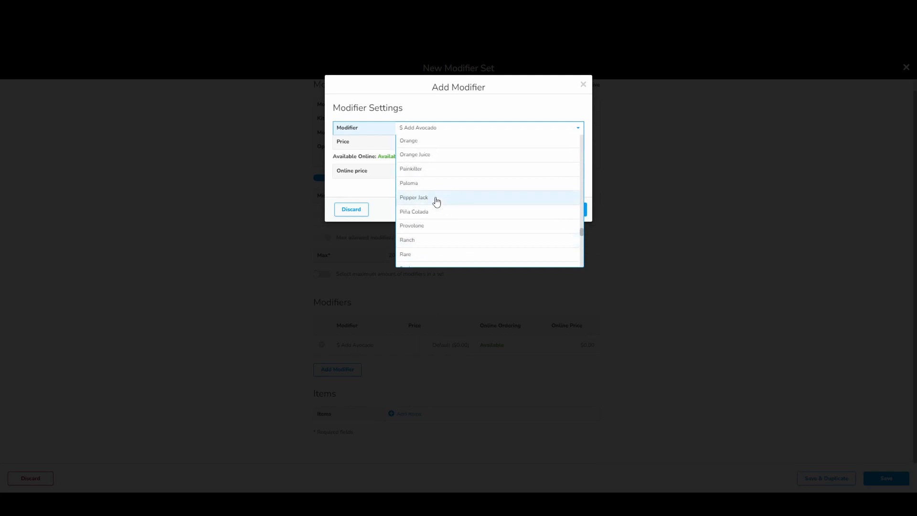
left_click(437, 201)
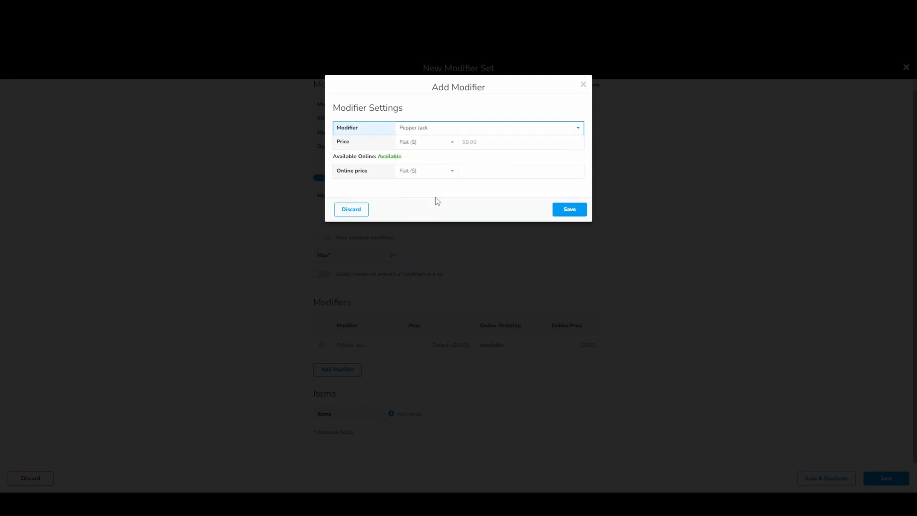
Step: Set the Pepper Jack entry's flat price to 2.00 and flat online price to 2.50, and save the entry
left_click(492, 145)
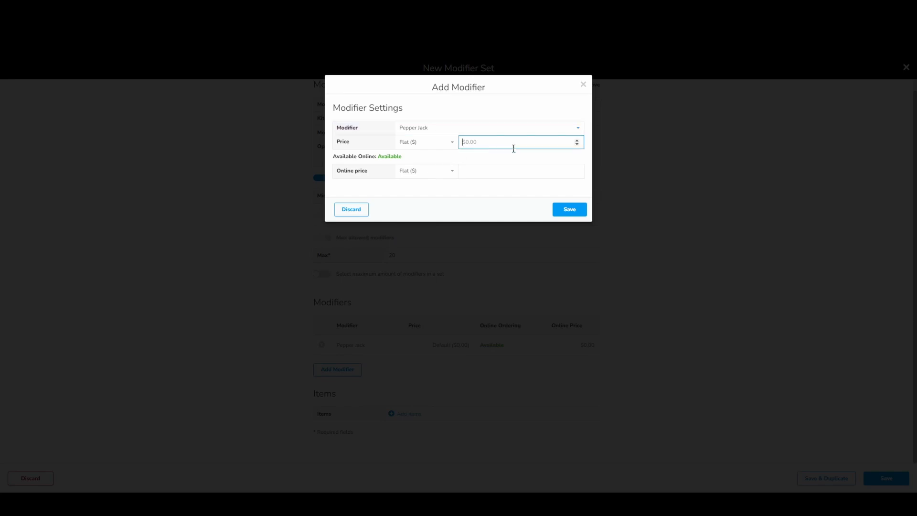
type("2.00")
left_click(492, 171)
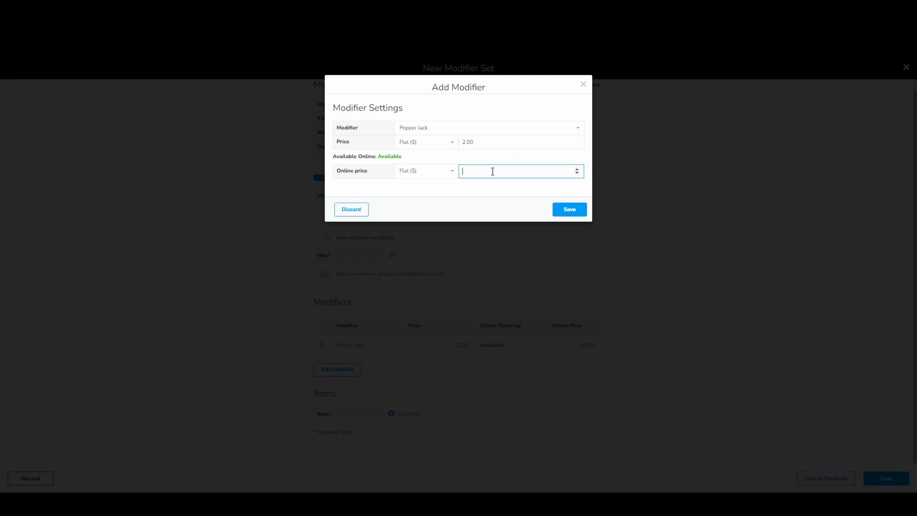
type("2.00")
key("BackSpace")
key("BackSpace")
type("50")
left_click(564, 214)
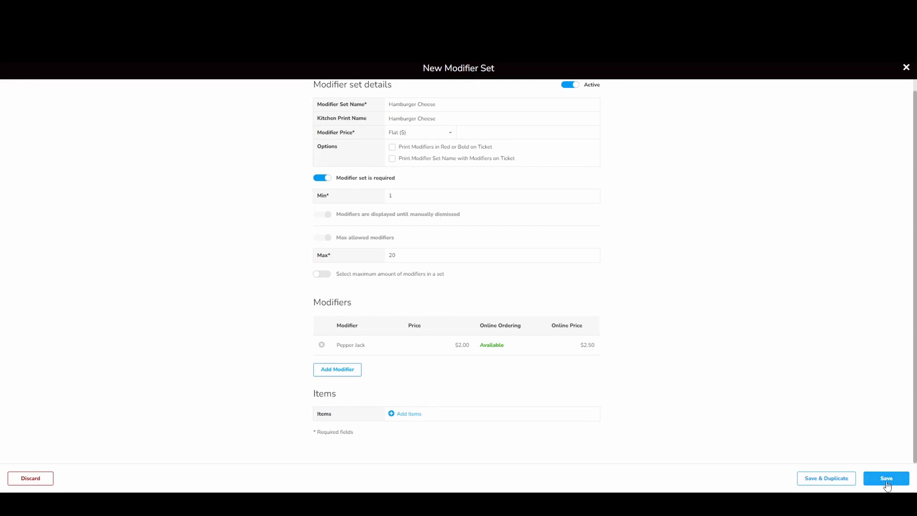
Step: Browse the items available for the modifier set without adding any, and save the Hamburger Cheese set
left_click(413, 417)
scroll(416, 165, "down", 10)
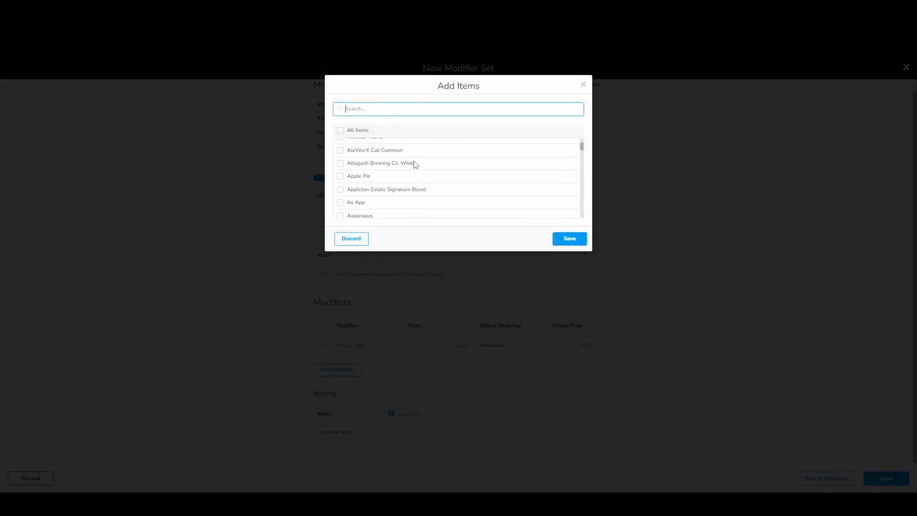
scroll(416, 165, "up", 10)
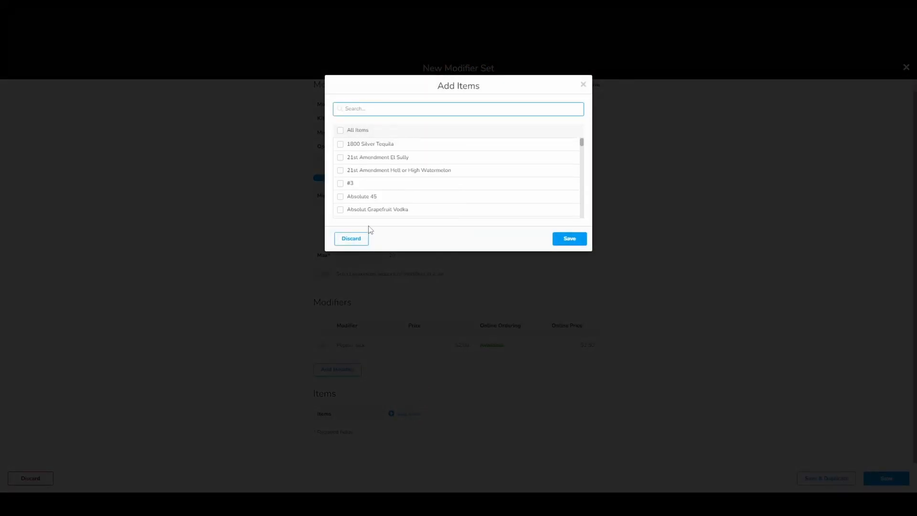
left_click(352, 238)
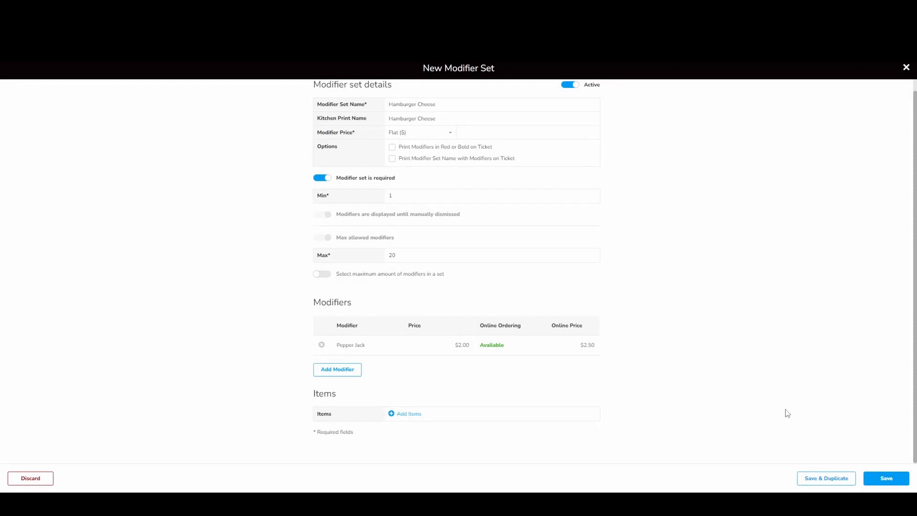
left_click(884, 480)
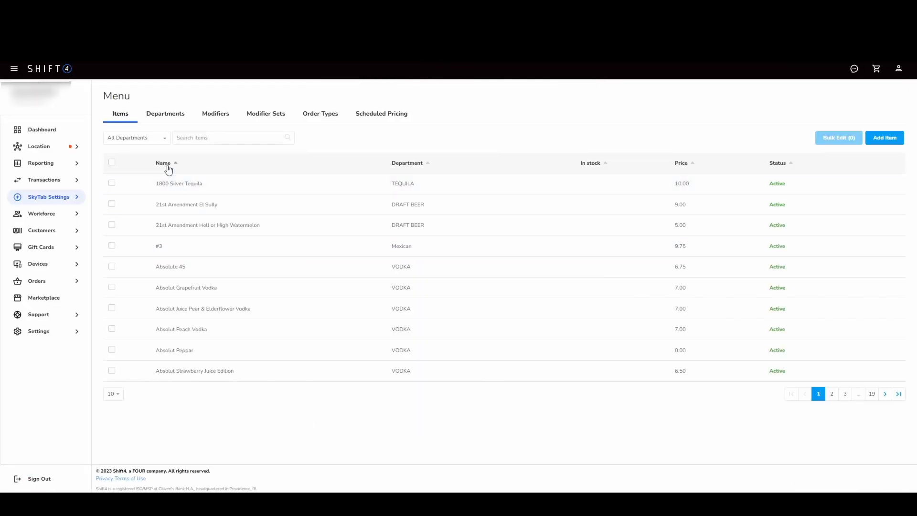
Step: Filter the menu items to show only the SANDWICHES department
left_click(149, 142)
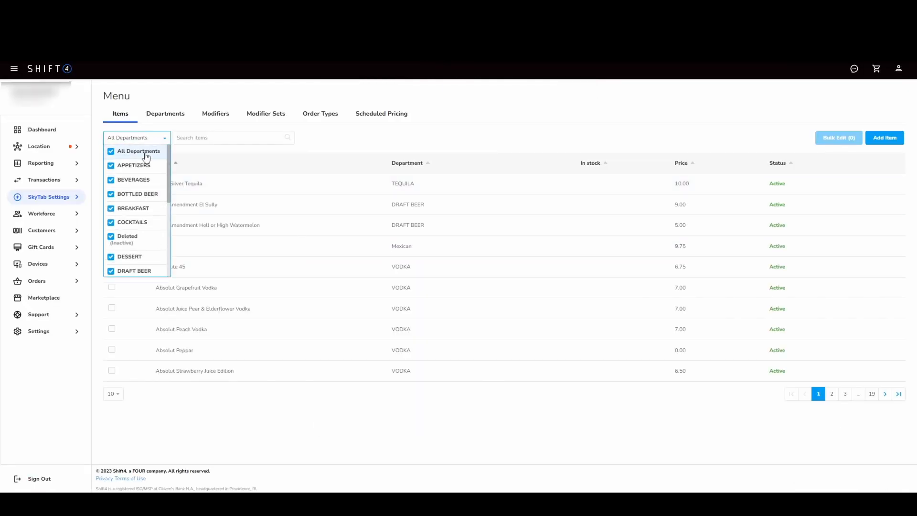
left_click(113, 152)
scroll(114, 163, "down", 5)
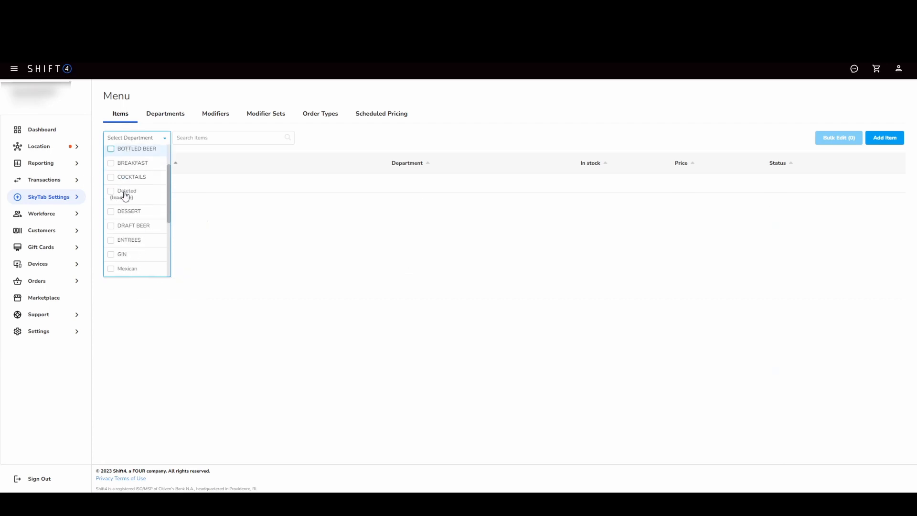
left_click(114, 200)
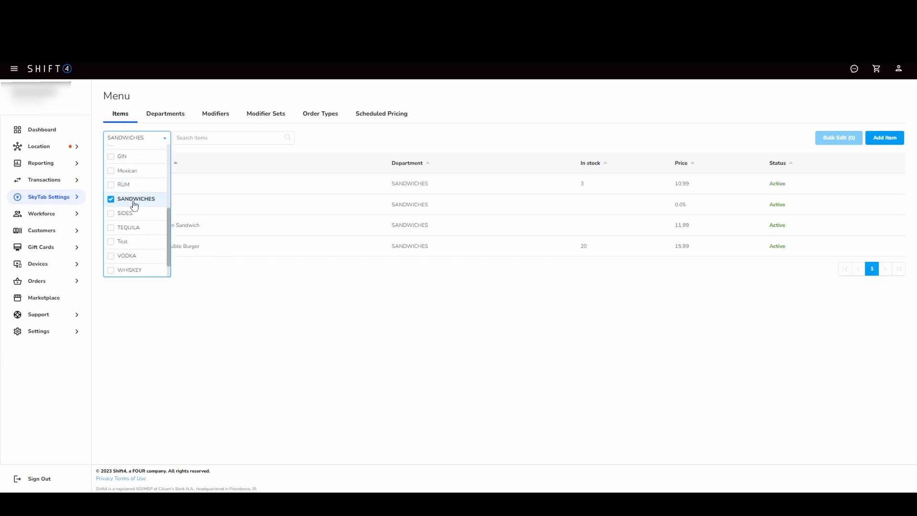
left_click(252, 279)
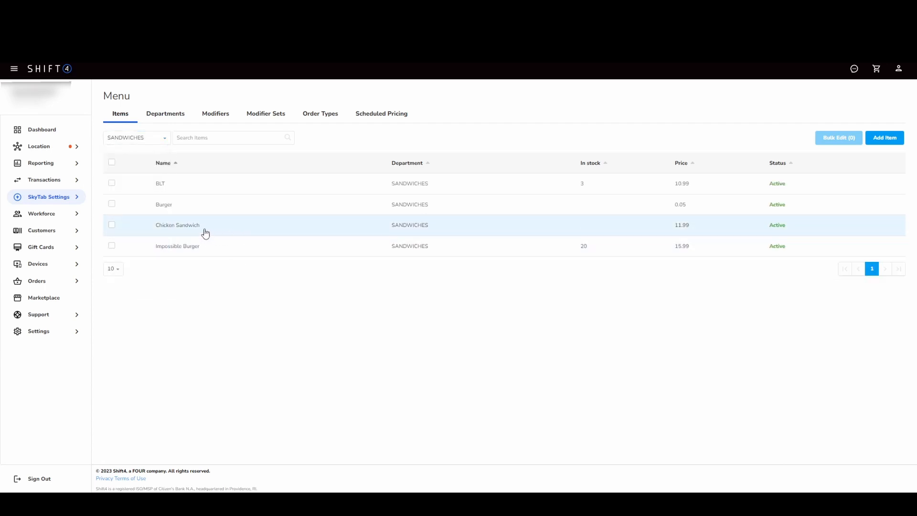
Step: Open the Burger item for editing and review its settings down to the modifier sets and price schedules
left_click(173, 209)
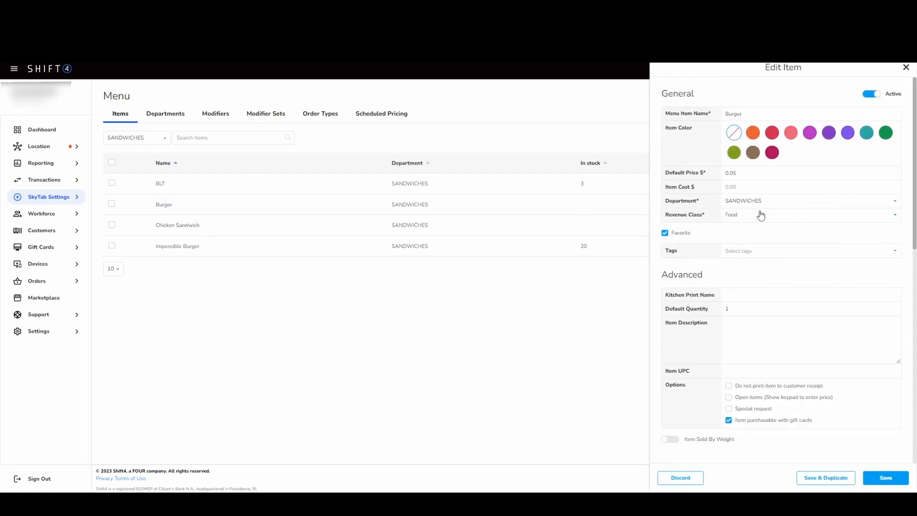
scroll(760, 215, "down", 4)
scroll(759, 217, "down", 5)
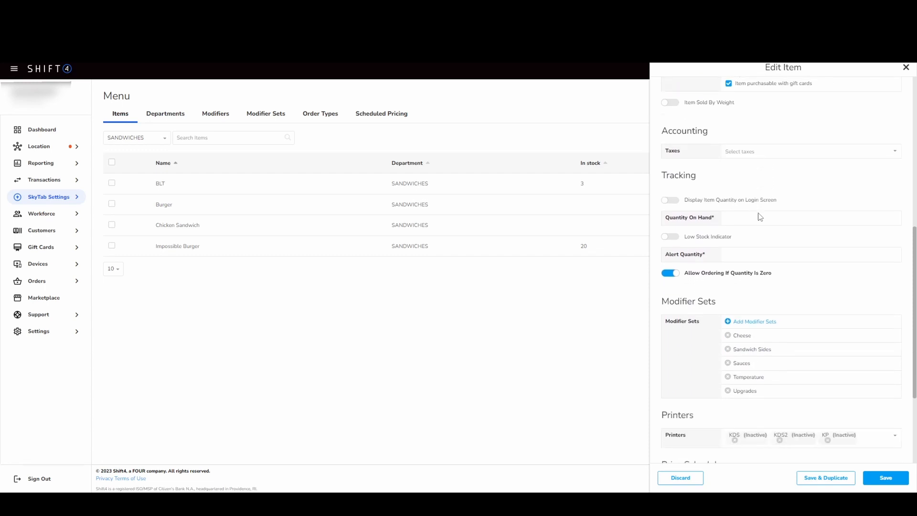
scroll(760, 216, "down", 1)
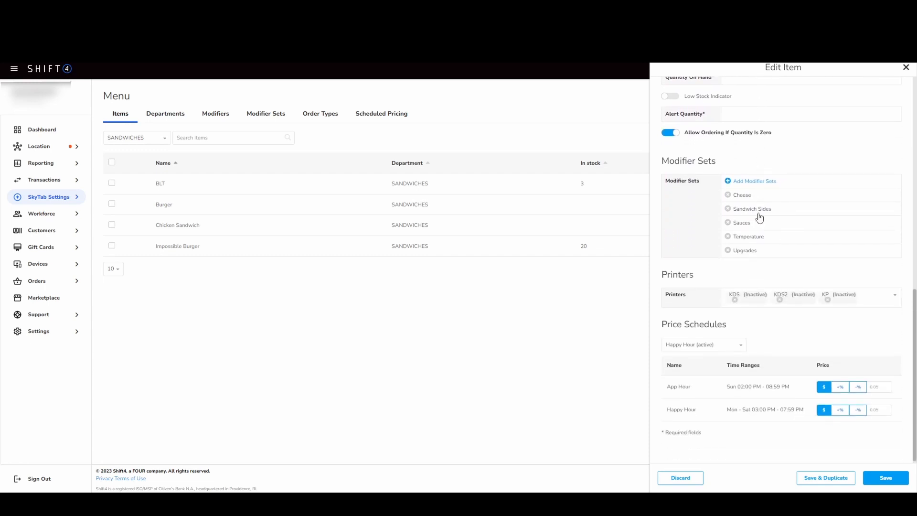
Step: Browse the modifier sets available for the Burger item, keep Cheese selected without adding any, and save the selection and the item
left_click(756, 184)
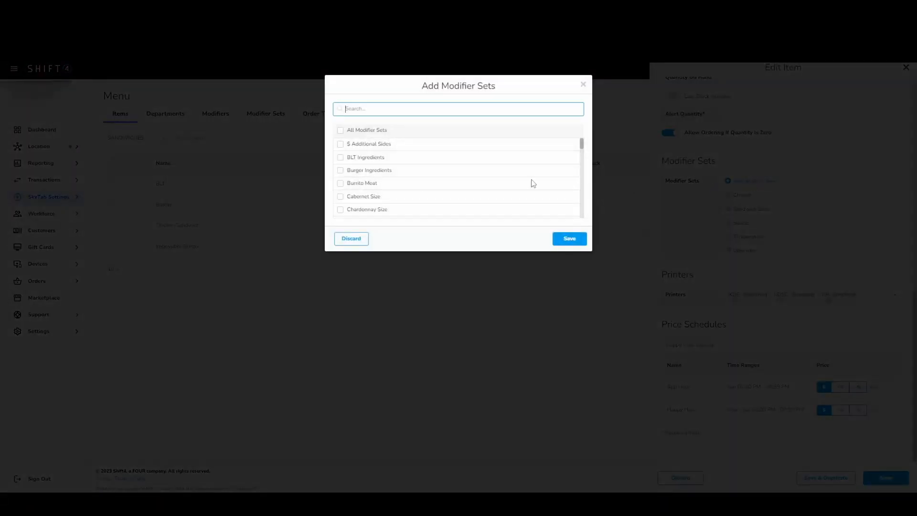
scroll(410, 166, "down", 5)
scroll(410, 165, "down", 2)
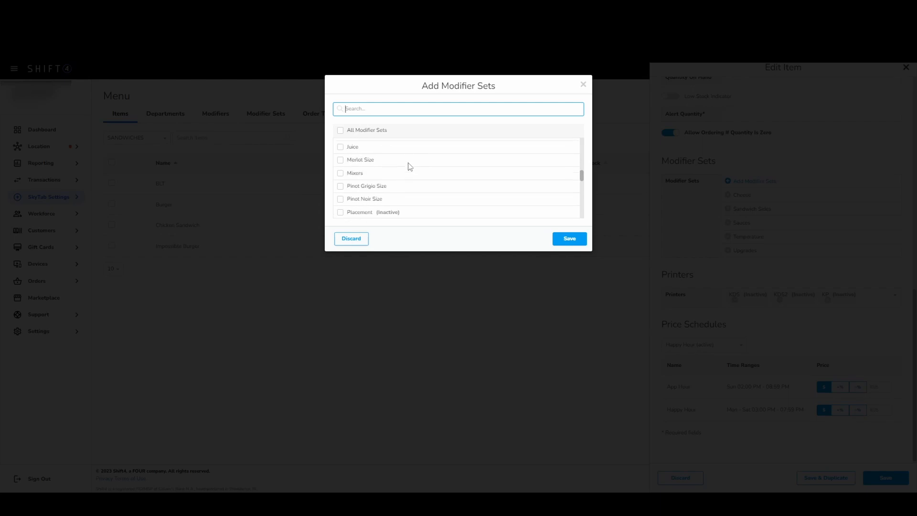
scroll(410, 165, "up", 5)
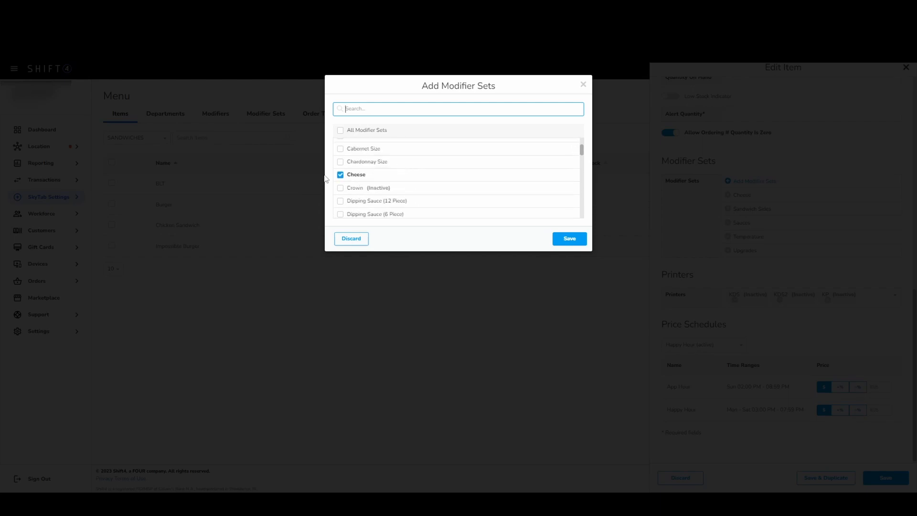
left_click(566, 242)
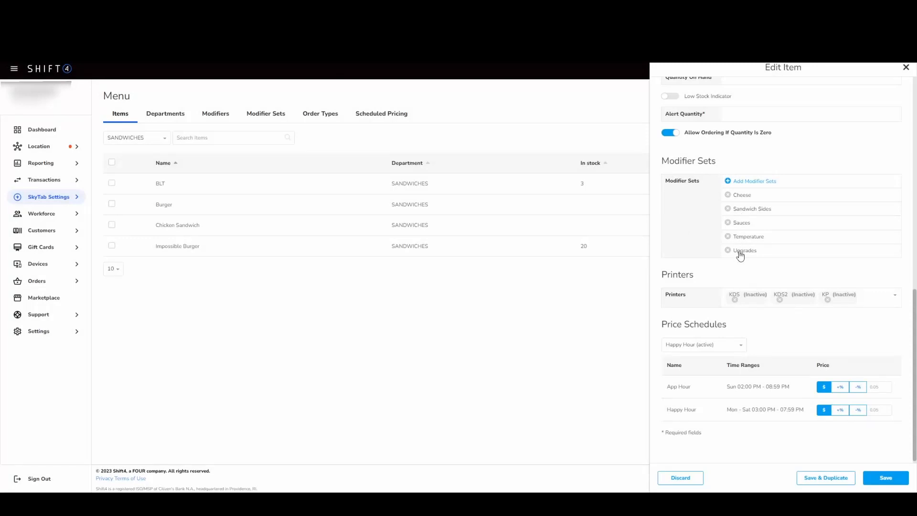
left_click(879, 480)
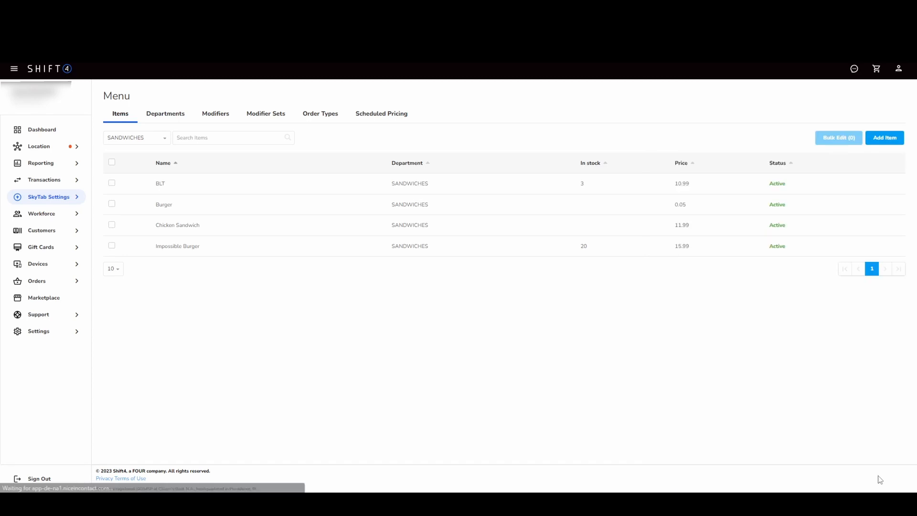